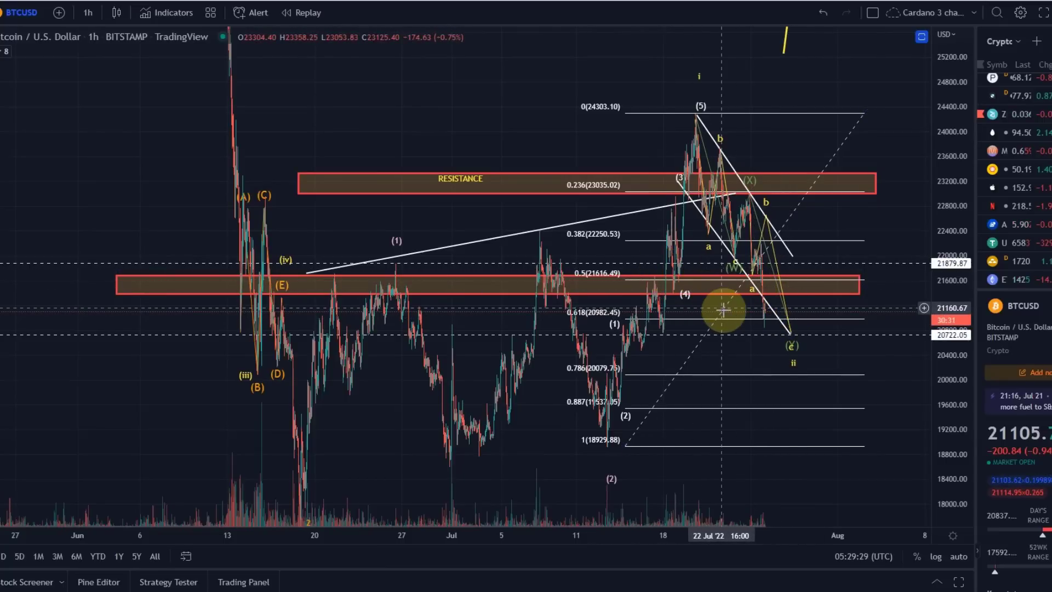
Examine the descending correction from the wave (5) high against the parallel channel and the Fibonacci retracement levels
scroll(728, 304, up, 2)
drag(494, 244, 512, 223)
click(612, 261)
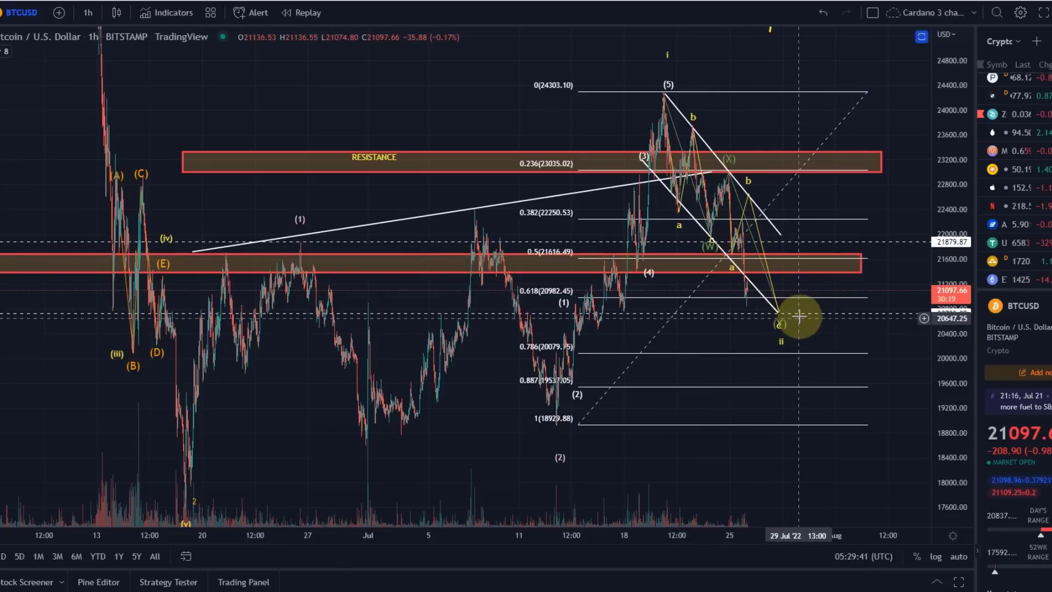
scroll(789, 319, up, 5)
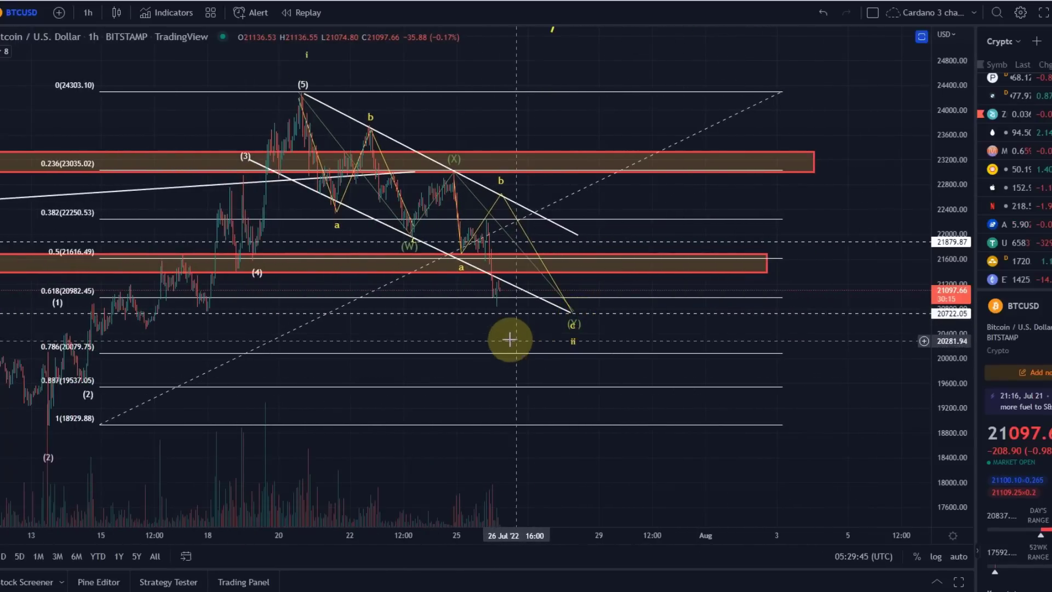
scroll(526, 343, down, 3)
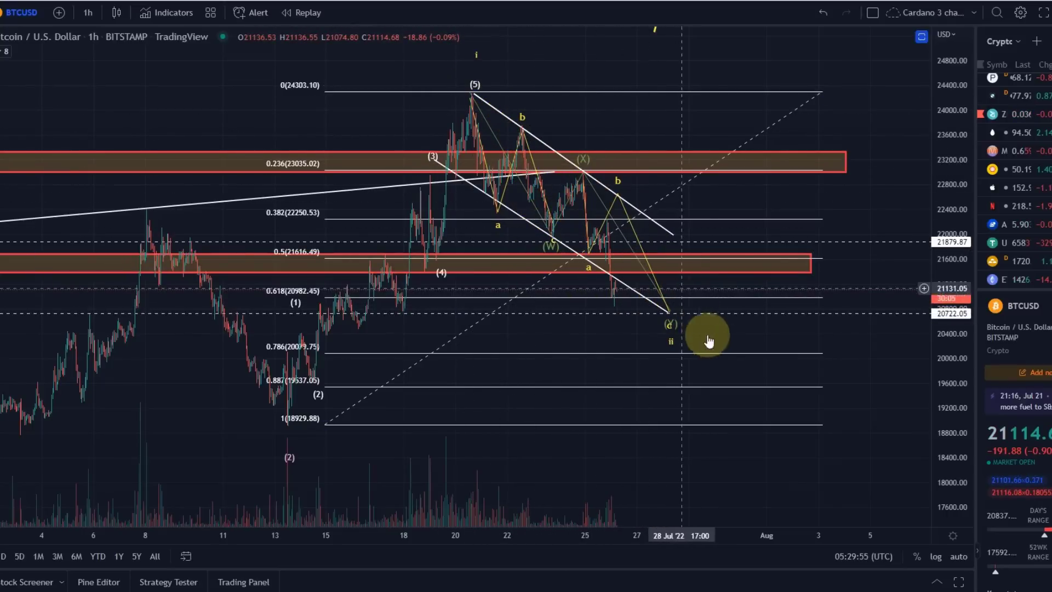
drag(600, 334, 698, 277)
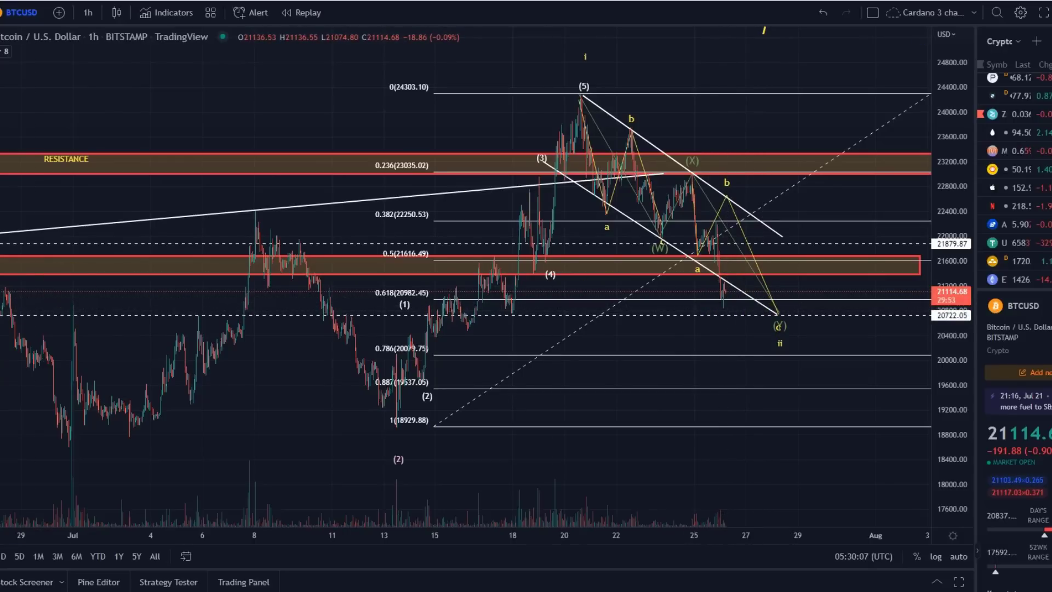
click(608, 275)
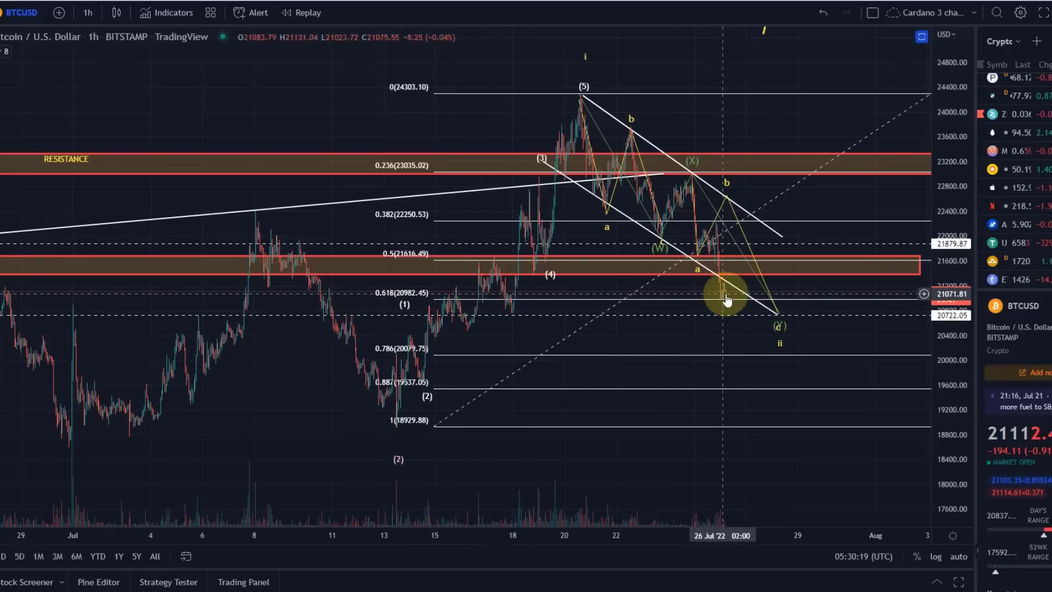
scroll(734, 331, up, 3)
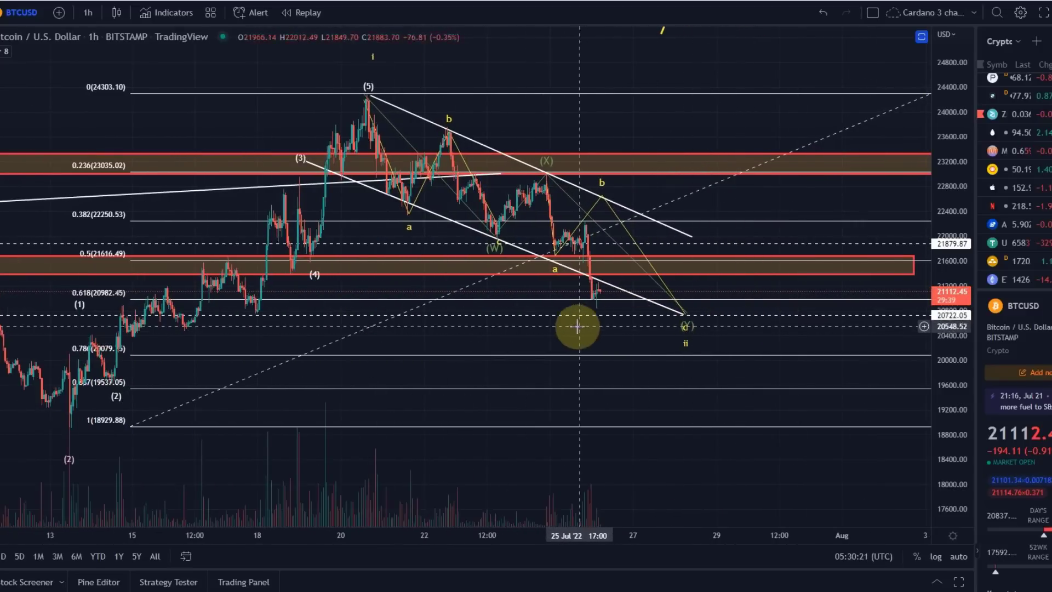
scroll(641, 331, left, 5)
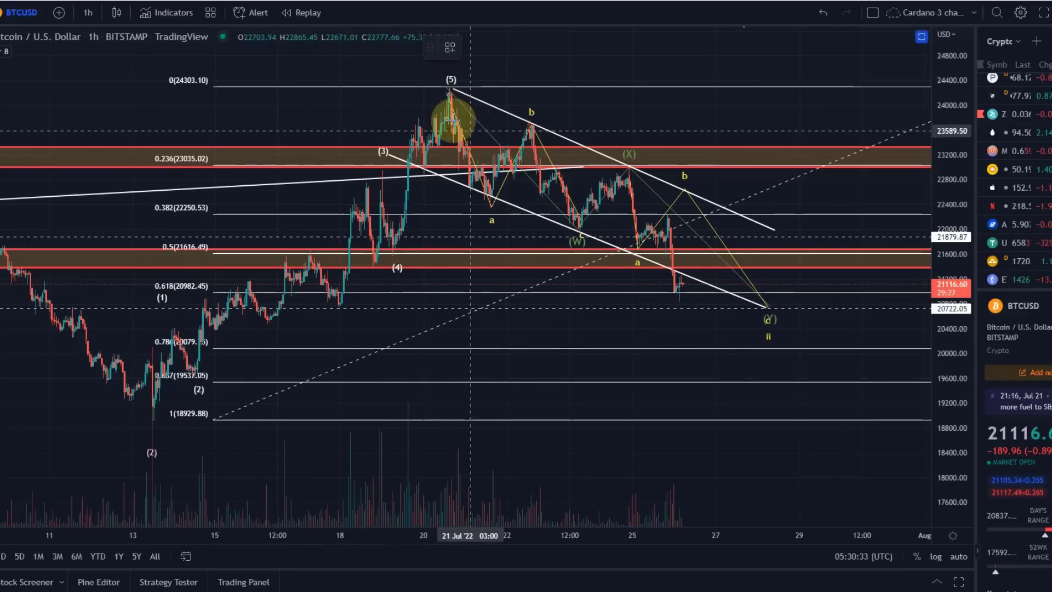
Project a Fibonacci extension from the wave (5) high through the (W) low to (X), and delete it after checking the targets
mouse_move(481, 116)
mouse_down()
mouse_move(578, 230)
mouse_move(747, 212)
mouse_move(730, 173)
mouse_move(813, 163)
mouse_up()
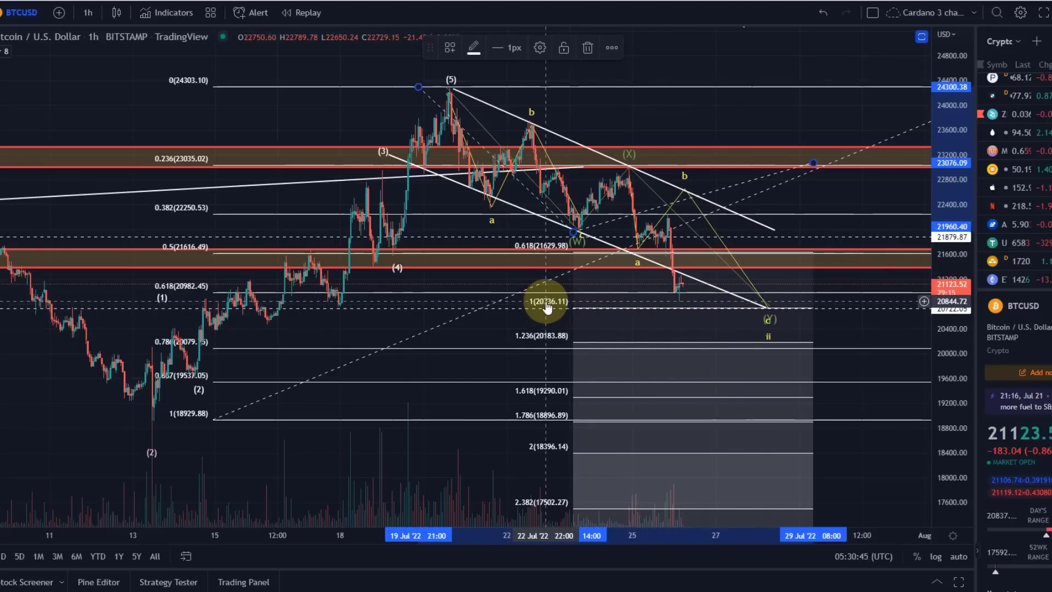
key(Delete)
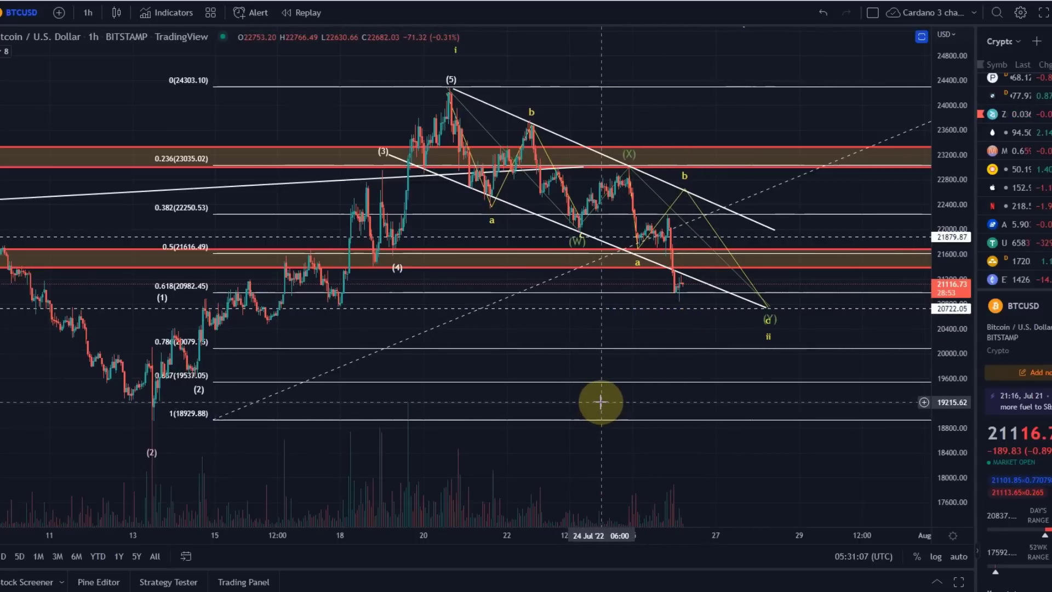
Move the (Y) and c endpoints up to about 21,000 near the 0.618 retracement and place the ii label beneath them
scroll(546, 387, down, 3)
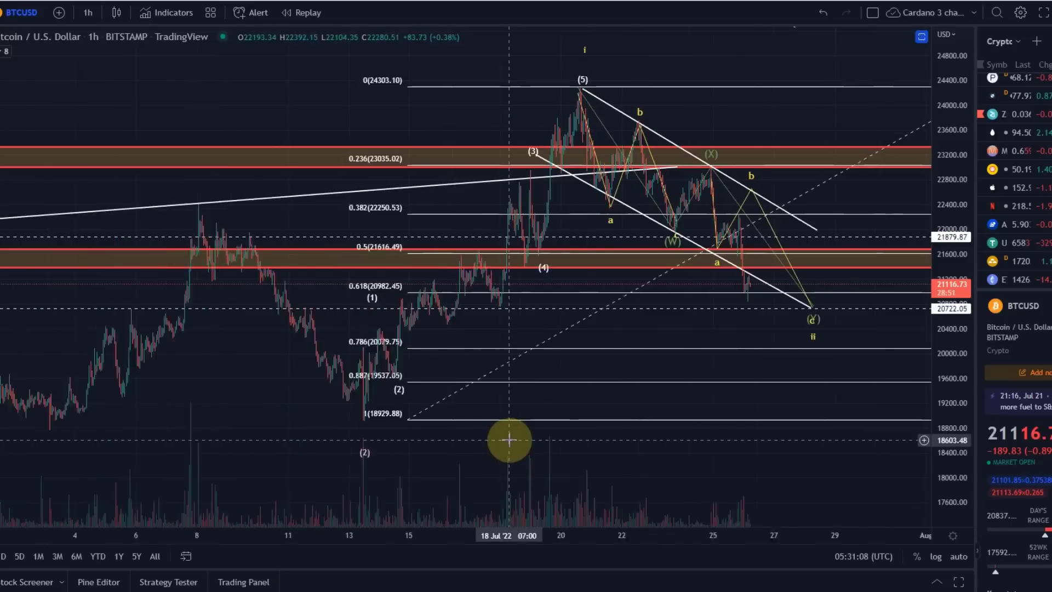
scroll(509, 439, down, 1)
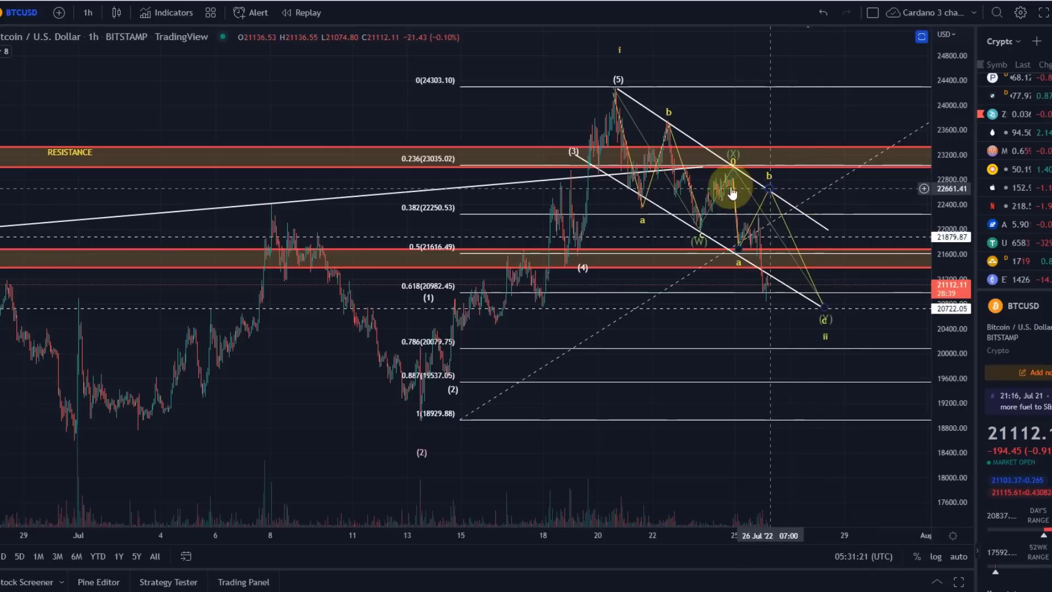
mouse_move(824, 308)
mouse_down()
mouse_move(817, 293)
mouse_move(773, 303)
mouse_move(807, 293)
mouse_move(793, 291)
mouse_up()
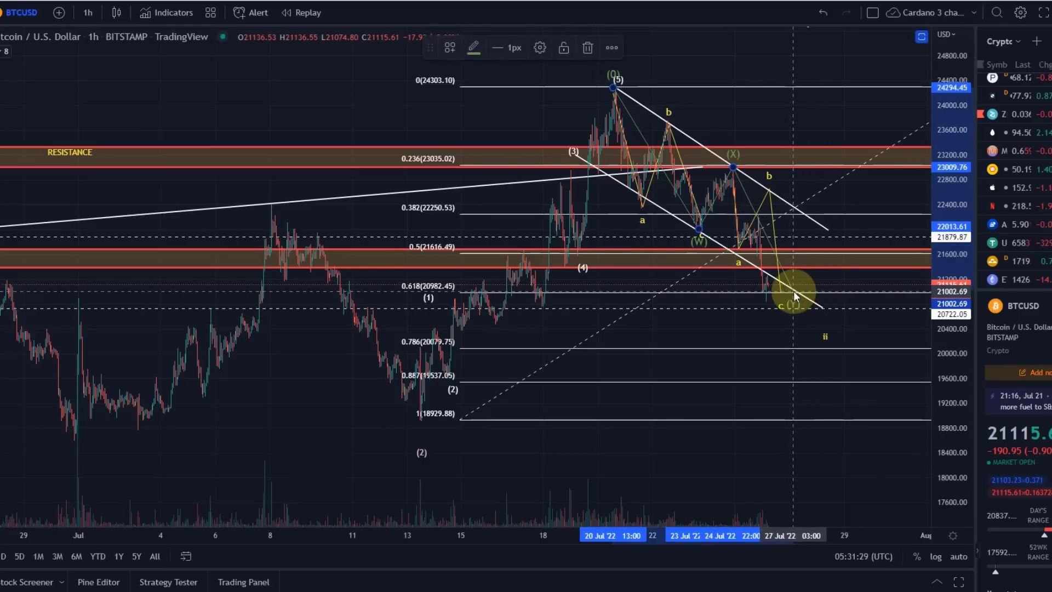
drag(826, 336, 782, 320)
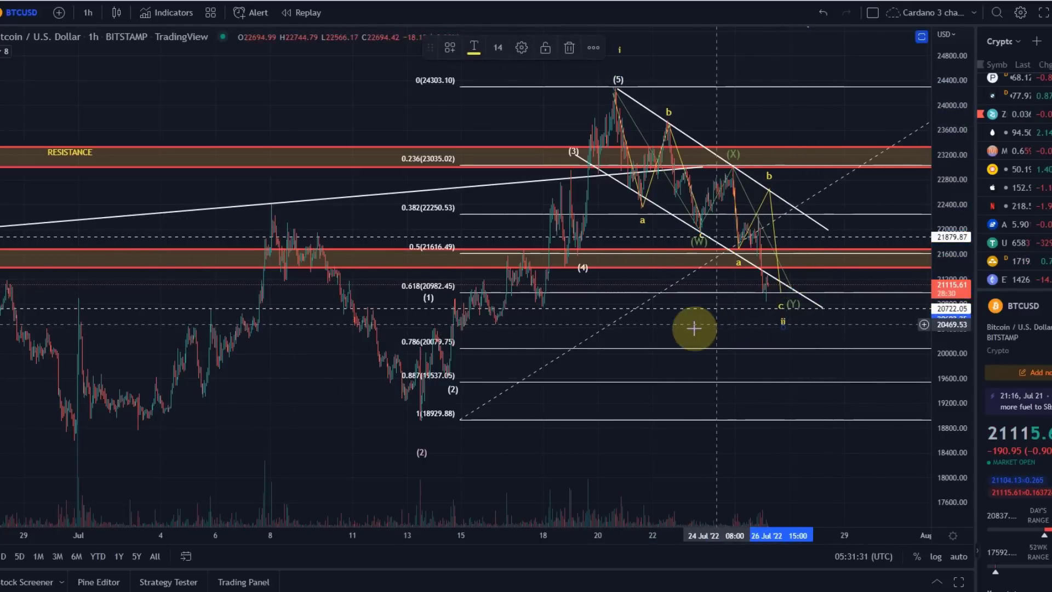
Move the b point of the last abc pattern down to the 25 July swing high at about 22,326
scroll(681, 383, up, 8)
drag(303, 354, 698, 338)
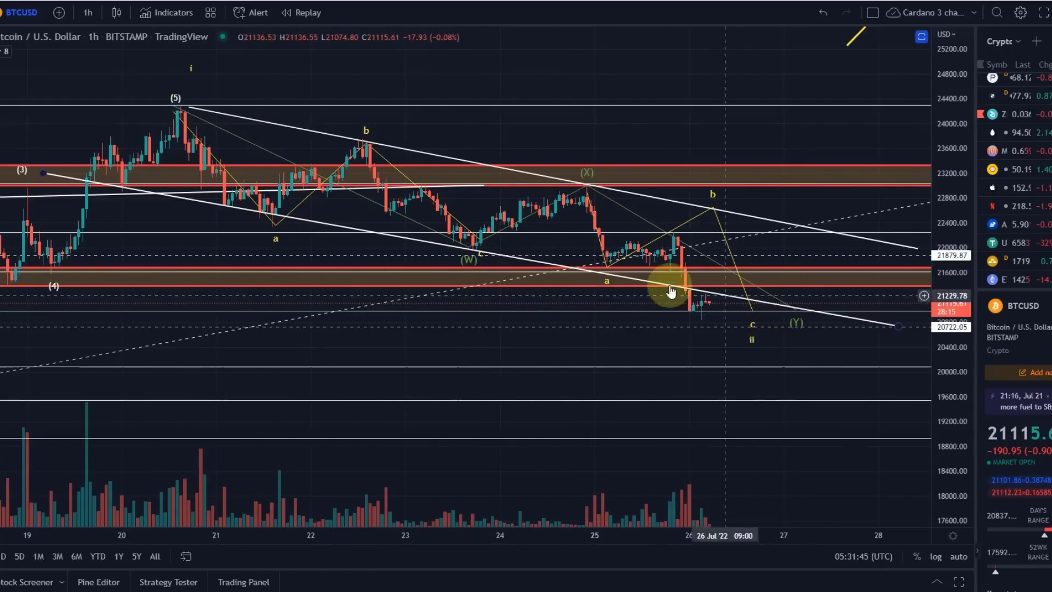
scroll(705, 298, down, 5)
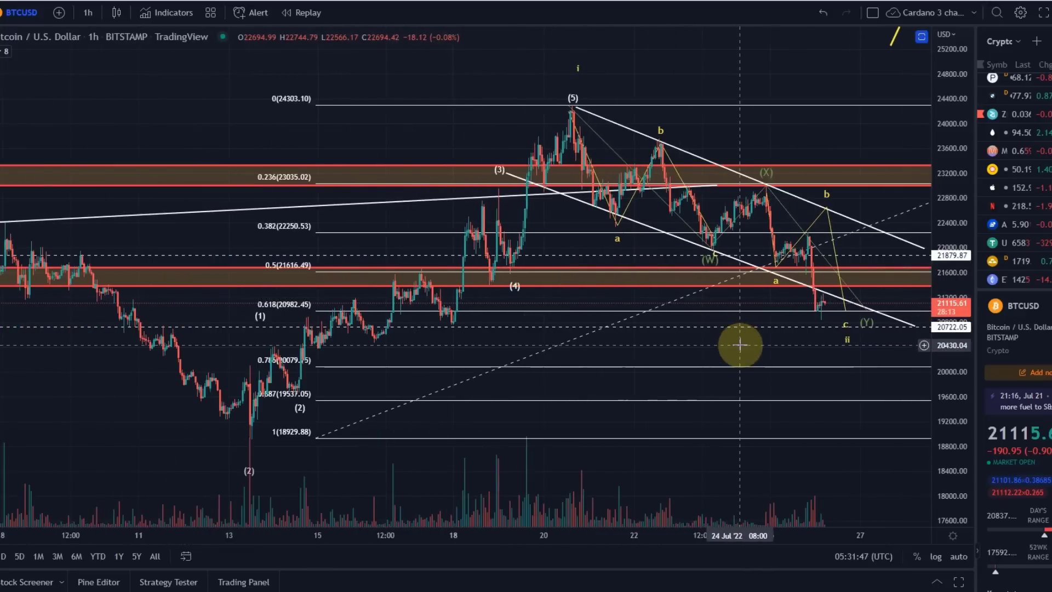
drag(738, 347, 701, 343)
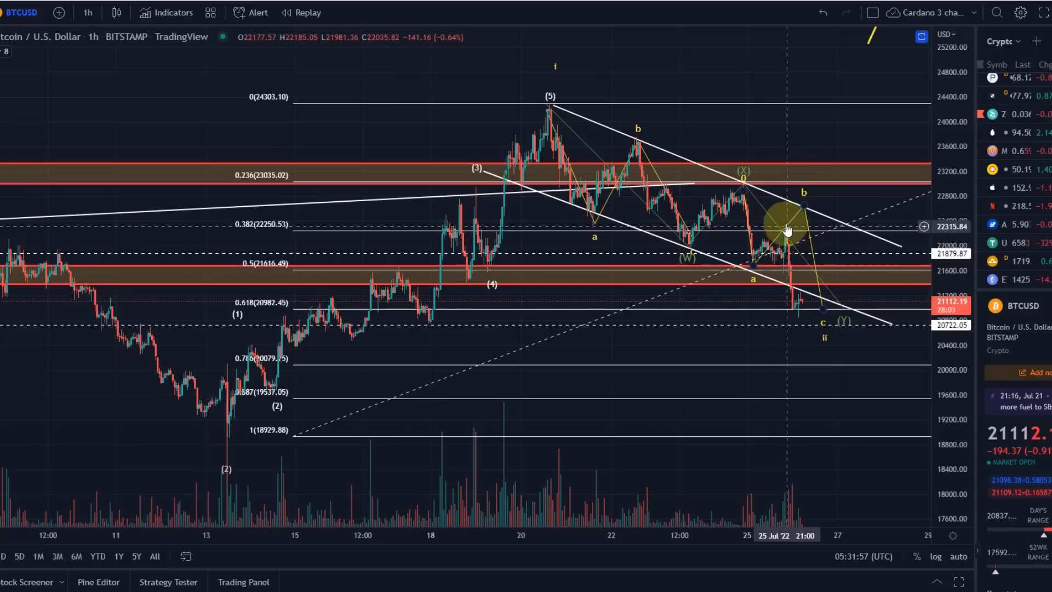
mouse_move(807, 202)
mouse_down()
mouse_move(787, 216)
mouse_move(784, 236)
mouse_up()
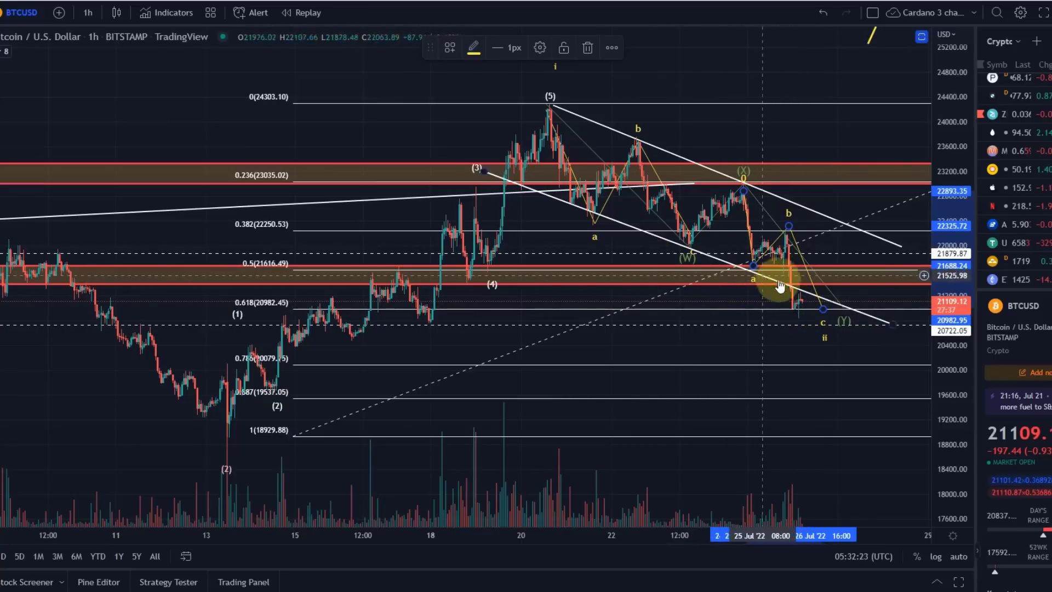
click(756, 325)
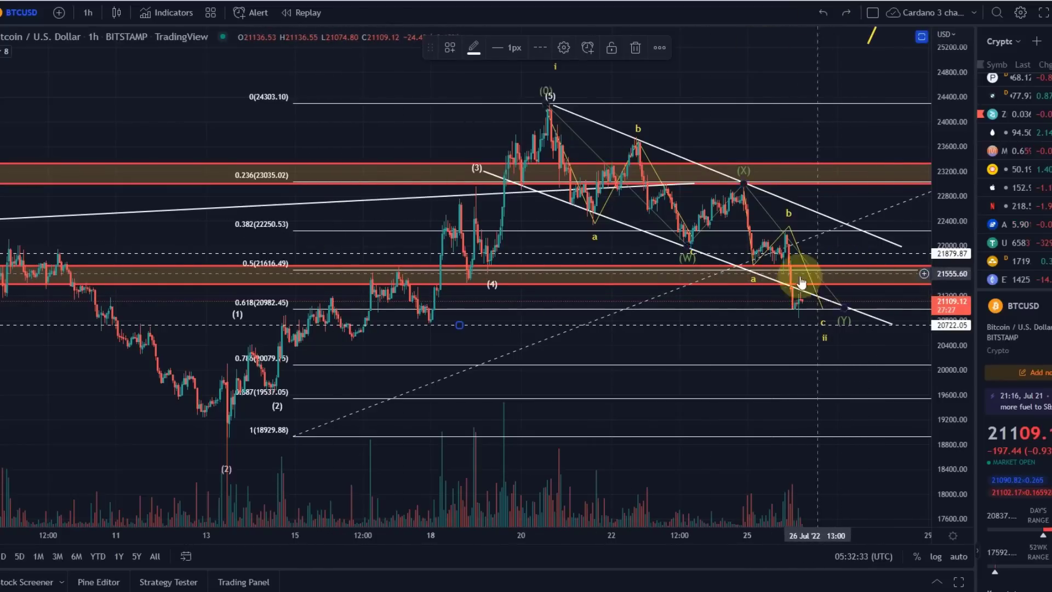
Examine the wave ii correction against the wider wave count since June and the projected rise to wave (3)
scroll(708, 332, down, 3)
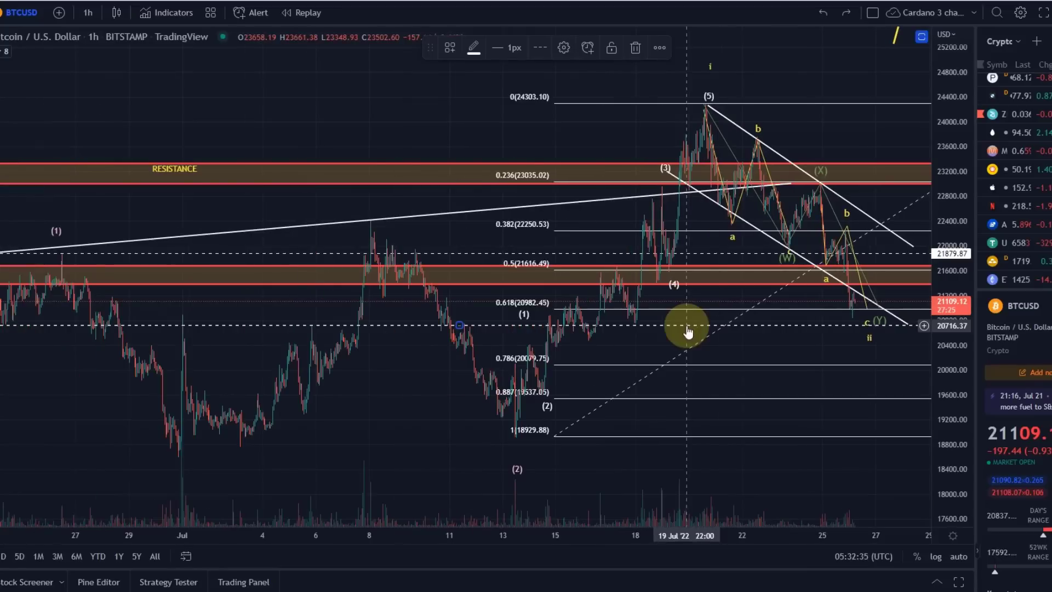
drag(773, 331, 729, 307)
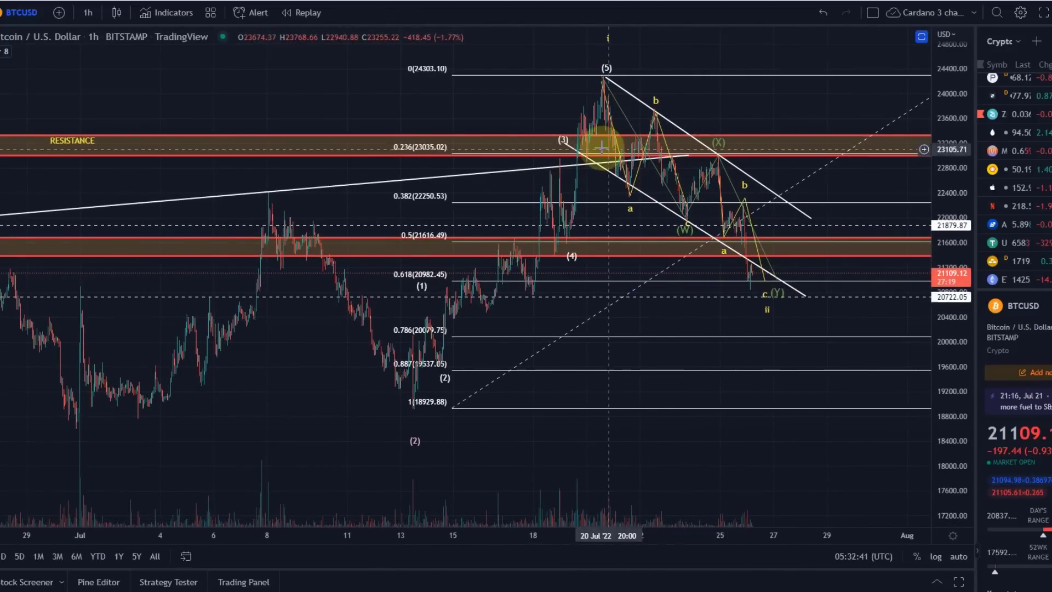
scroll(431, 372, down, 3)
scroll(431, 372, down, 2)
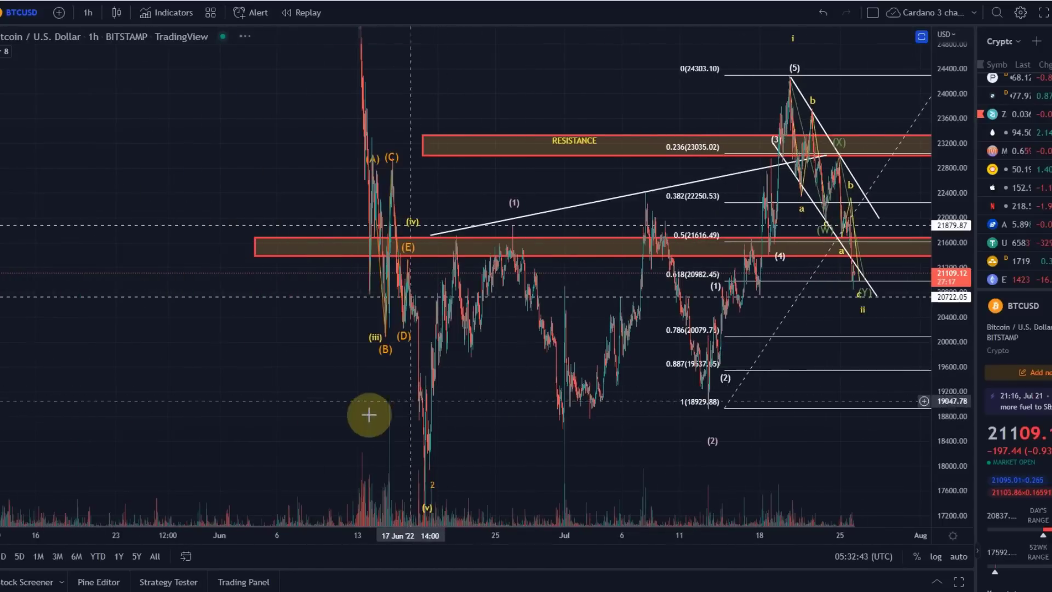
scroll(803, 351, up, 4)
scroll(803, 351, up, 3)
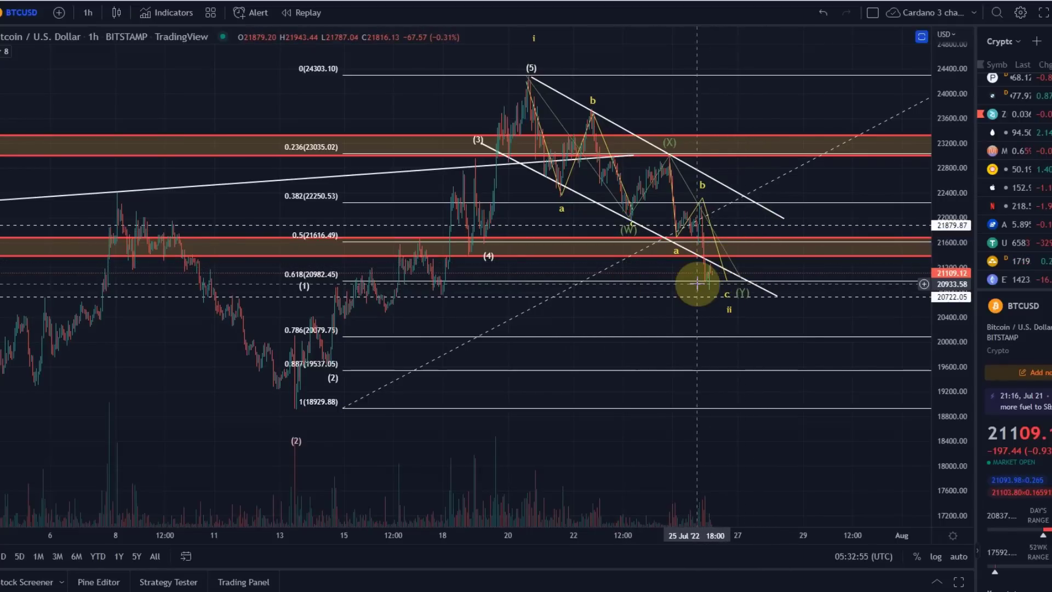
drag(951, 326, 978, 221)
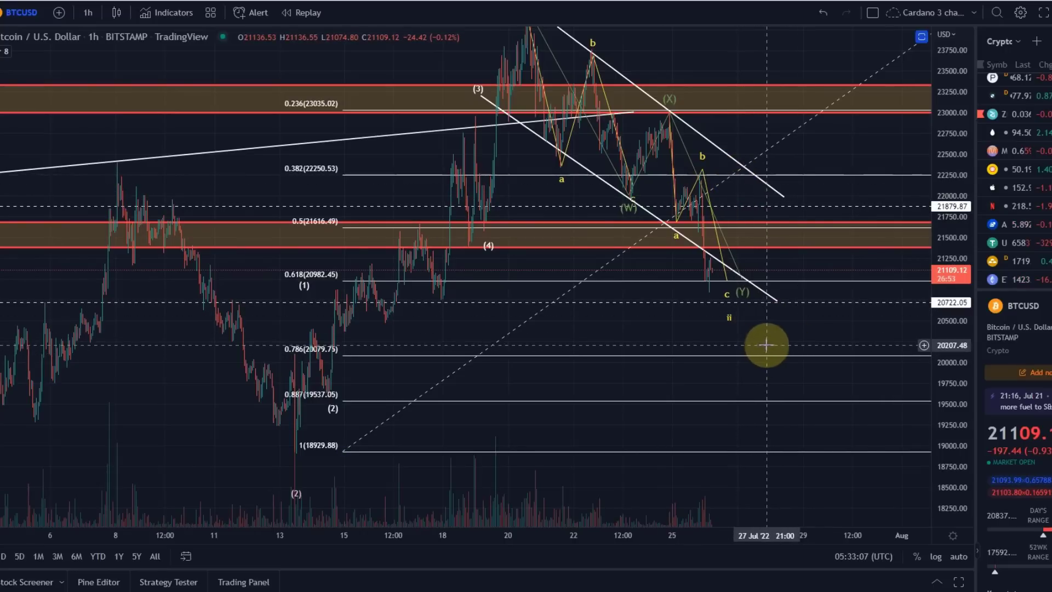
scroll(664, 228, down, 3)
drag(950, 106, 932, 287)
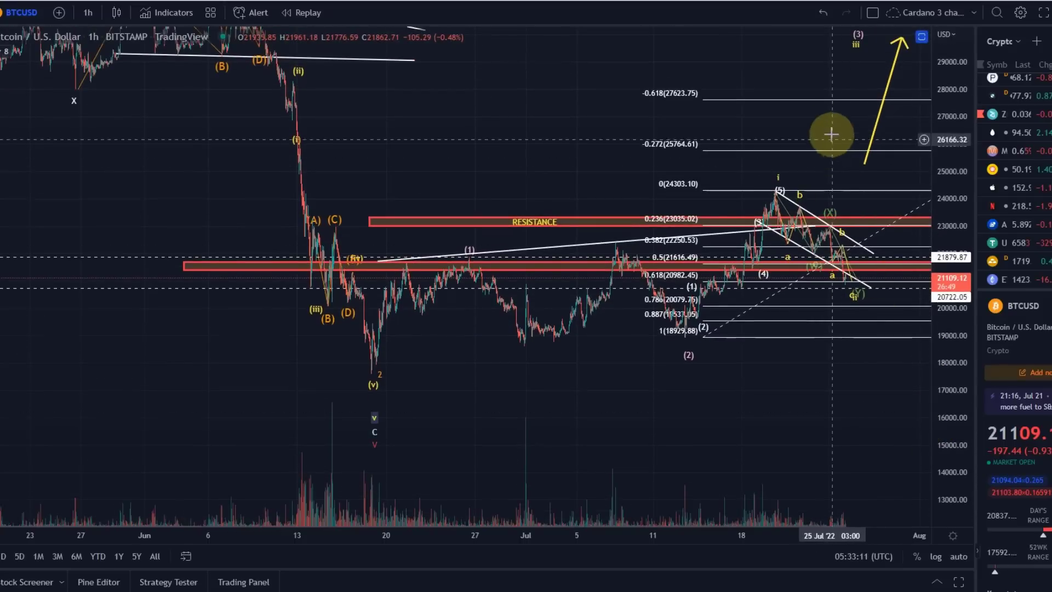
drag(831, 138, 674, 221)
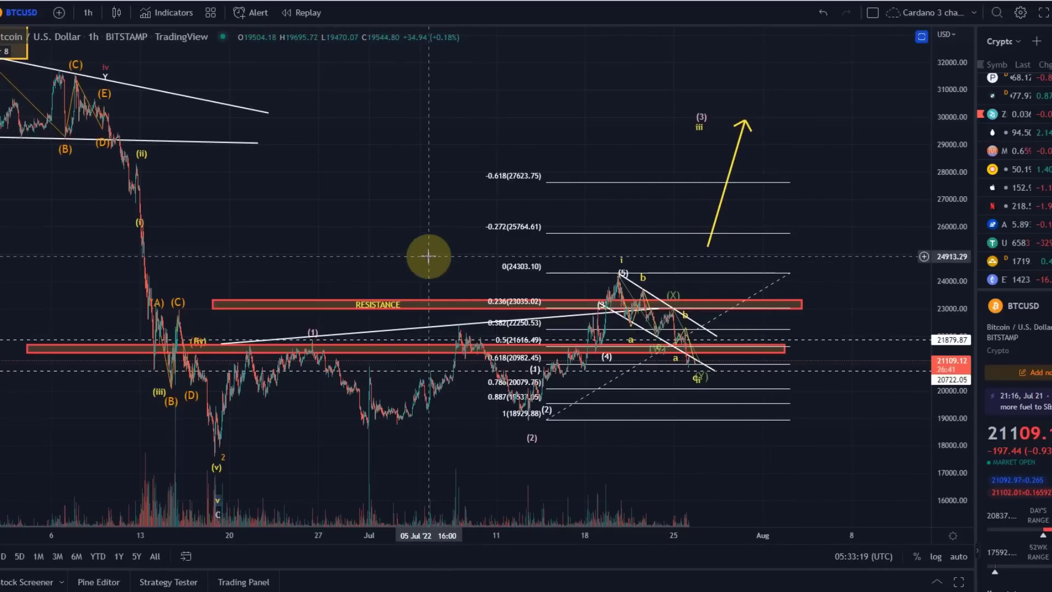
drag(432, 246, 555, 148)
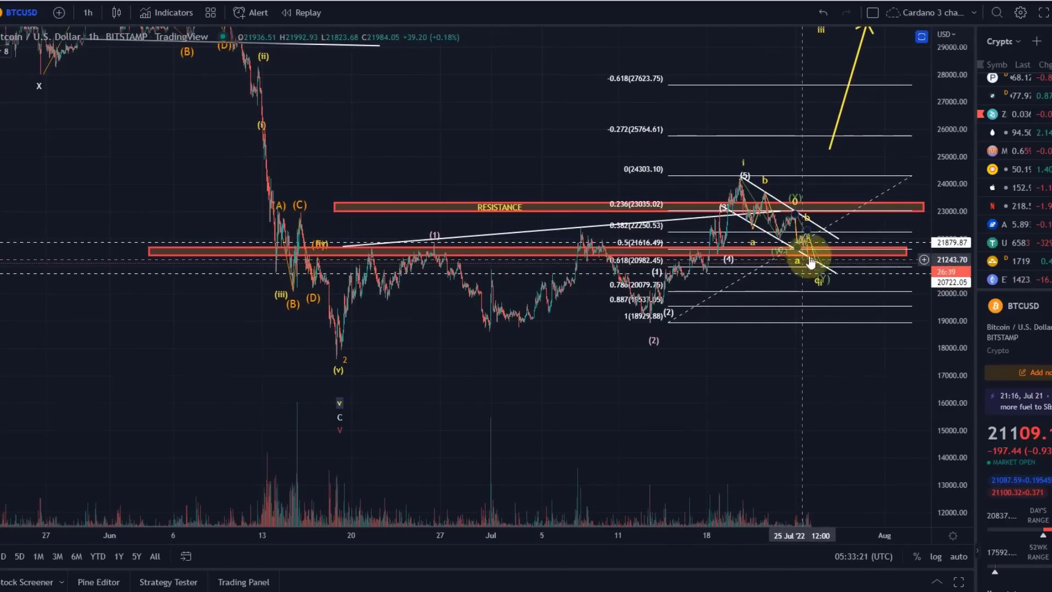
Examine the retracement levels below the current price and the wave (2) low relative to the resistance zones
drag(954, 402, 953, 177)
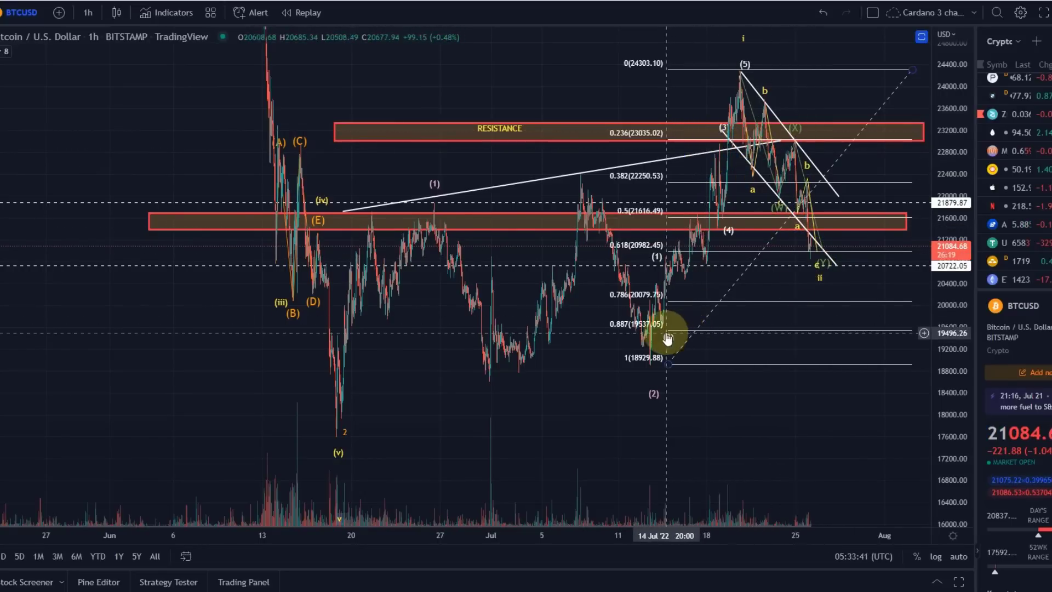
drag(740, 388, 660, 348)
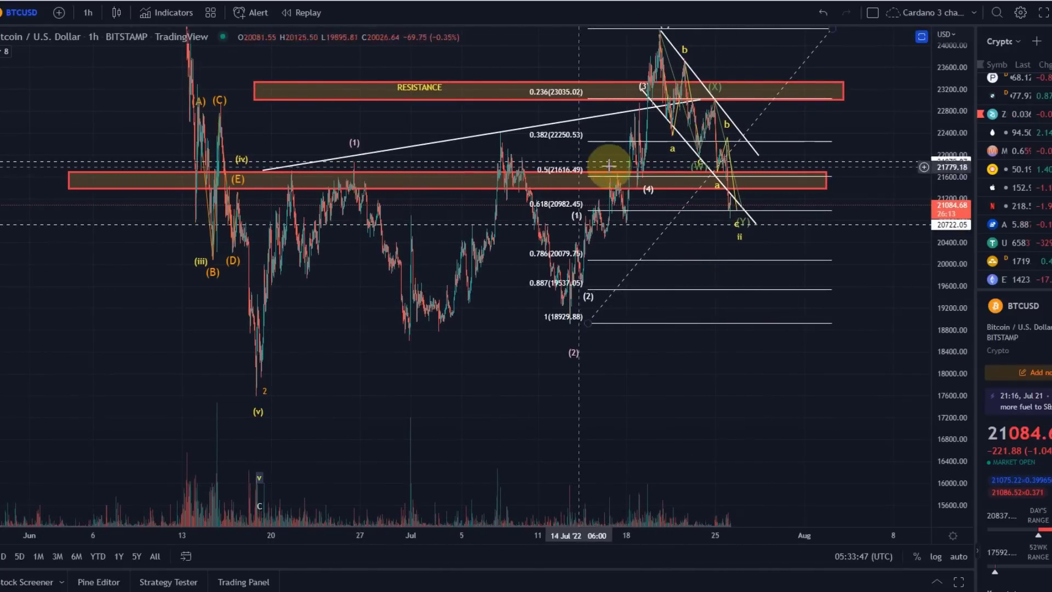
click(713, 181)
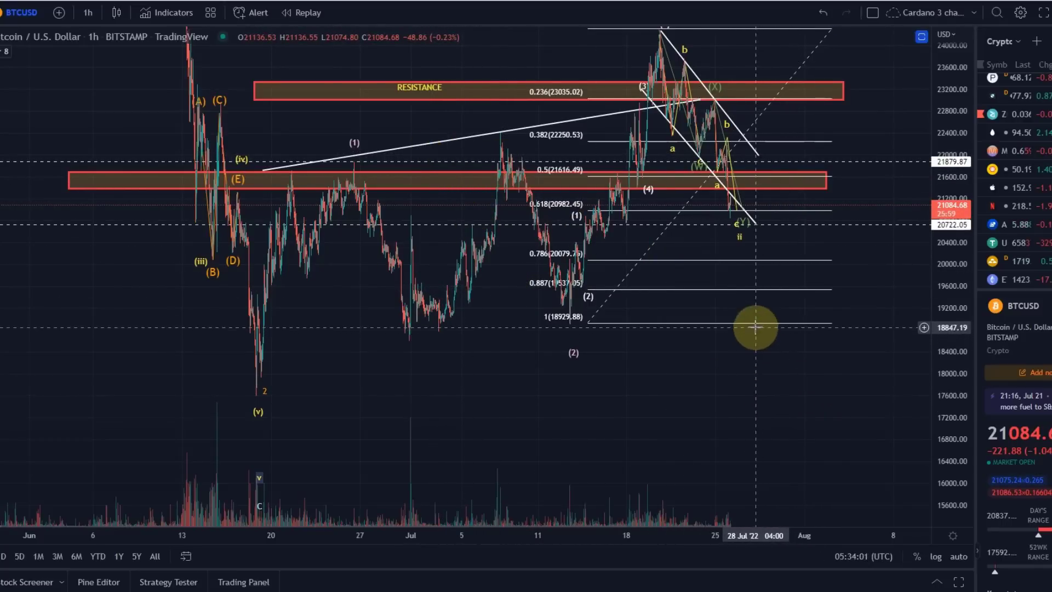
drag(670, 380, 639, 406)
right_click(587, 403)
drag(538, 383, 734, 335)
drag(951, 208, 811, 331)
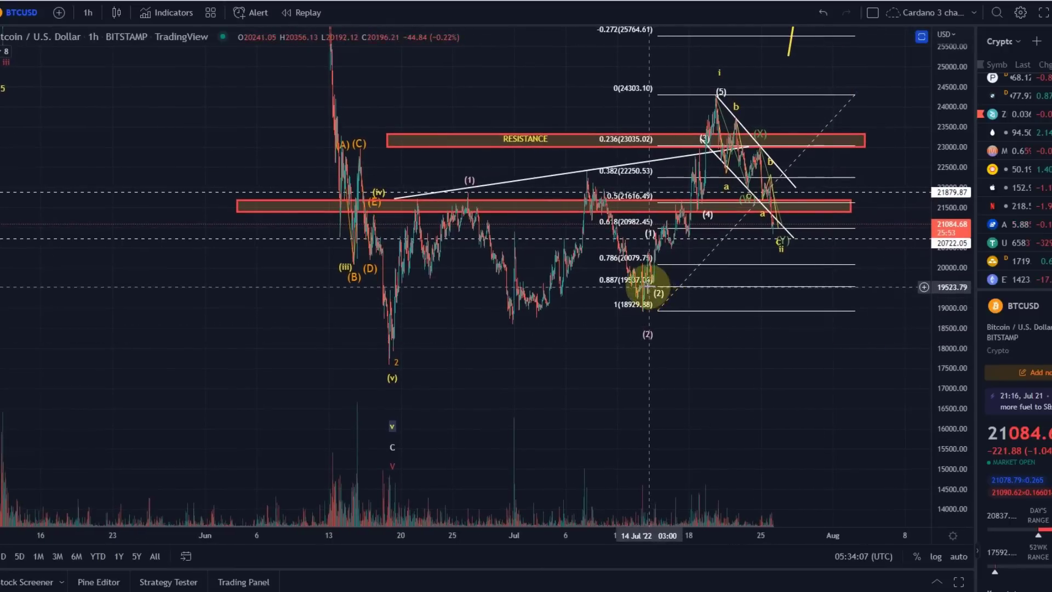
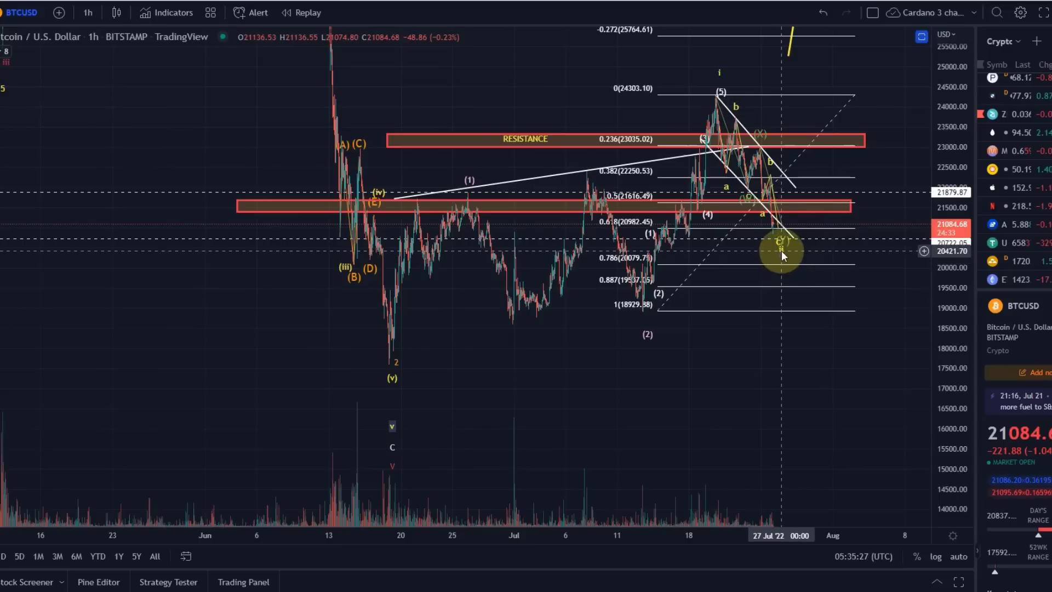
Nudge the ii label closer to the c and (Y) endpoints, at about 20,618
mouse_move(781, 251)
mouse_down()
mouse_move(793, 264)
mouse_move(783, 249)
mouse_move(782, 276)
mouse_move(780, 250)
mouse_up()
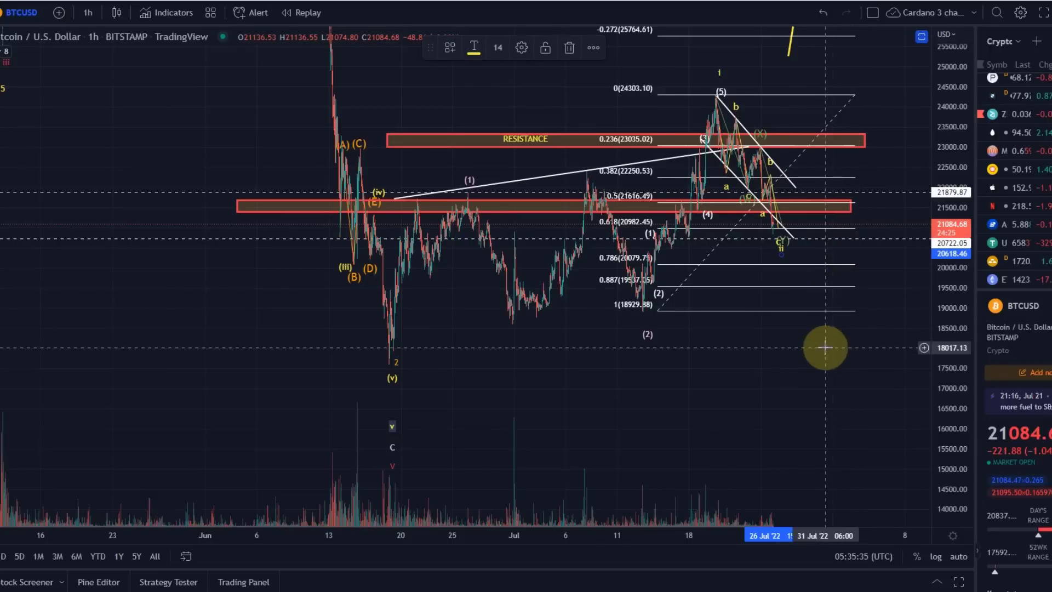
scroll(810, 293, up, 2)
scroll(742, 254, up, 2)
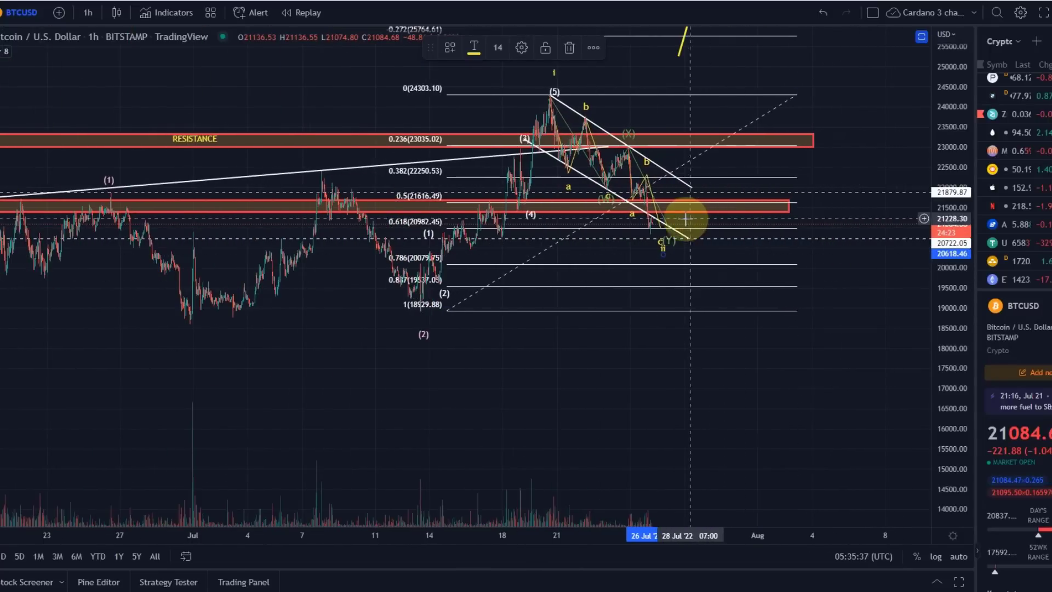